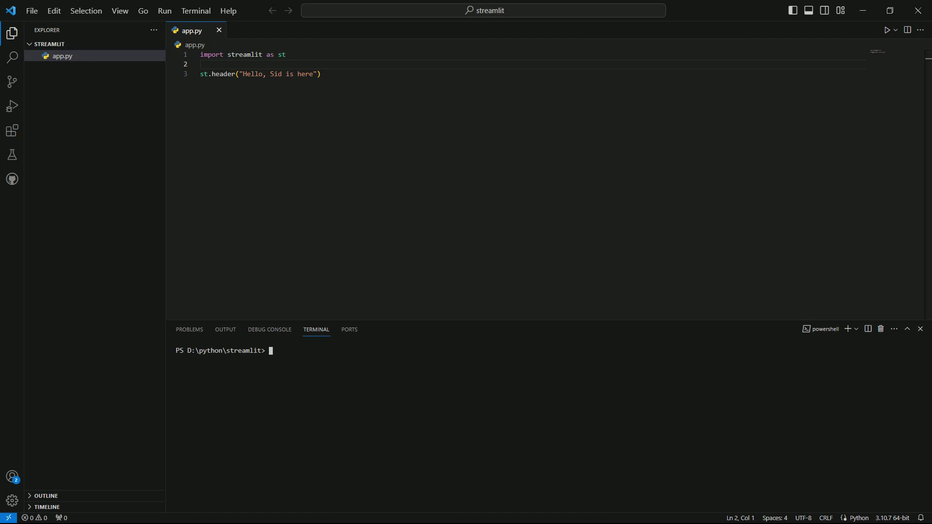
{"action": "type", "text": "stream"}
{"action": "type", "text": "lit run app.py"}
Step: Run 'streamlit run app.py' in the terminal to start the app on the default port
{"action": "key", "text": "Return"}
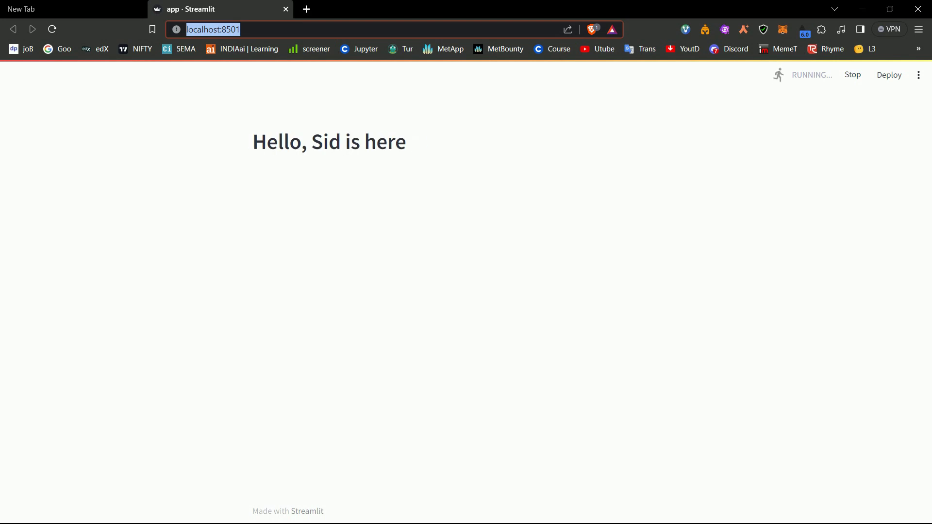
Step: Return to VS Code and stop the Streamlit server running on localhost:8501
{"action": "key", "text": "alt+Tab"}
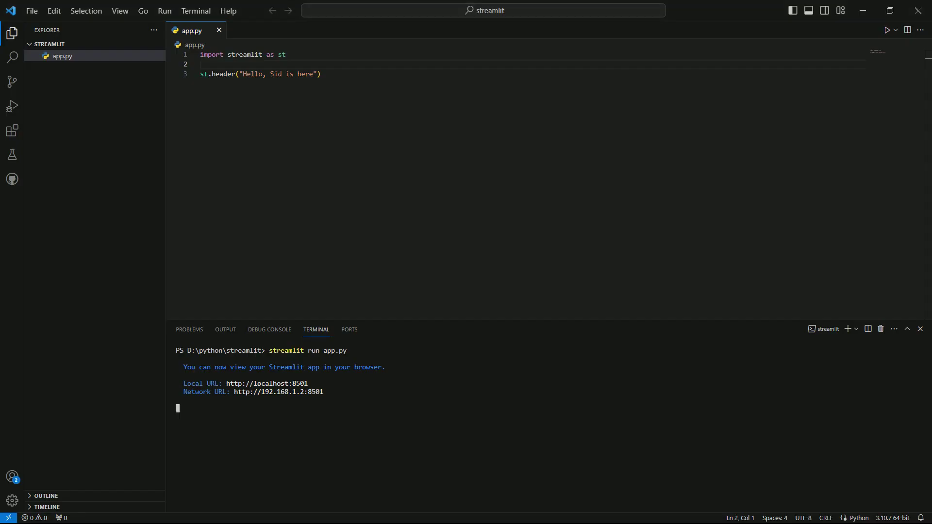
{"action": "key", "text": "ctrl+c"}
{"action": "type", "text": "strea"}
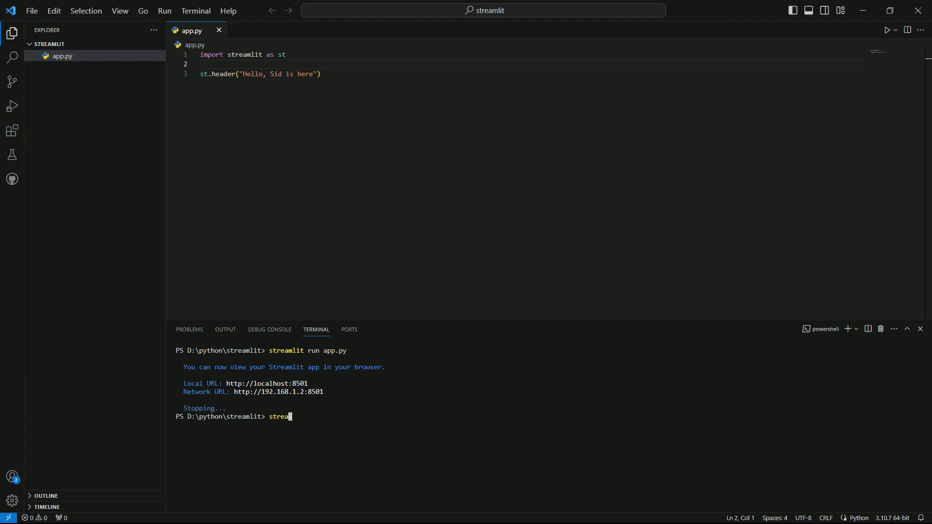
{"action": "type", "text": "mlit run "}
{"action": "type", "text": "--ser"}
{"action": "type", "text": "ver.por"}
{"action": "type", "text": "t 8"}
{"action": "type", "text": "051"}
Step: Fix the port typo and run 'streamlit run --server.port 8052 app.py'
{"action": "key", "text": "BackSpace"}
{"action": "type", "text": "2 a"}
{"action": "type", "text": "pp.py"}
{"action": "key", "text": "Return"}
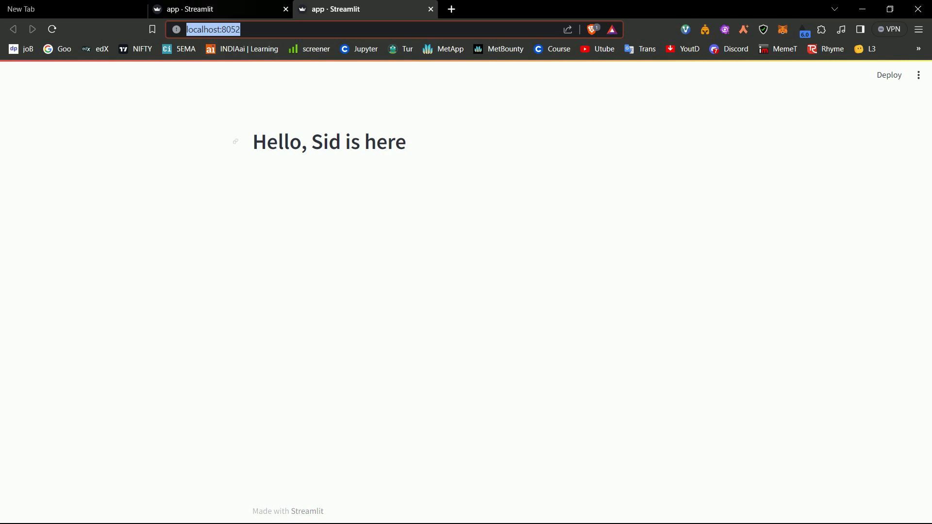
Step: Check the localhost:8501 tab's connection error, then return to the localhost:8052 tab
{"action": "left_click", "coordinate": [218, 9]}
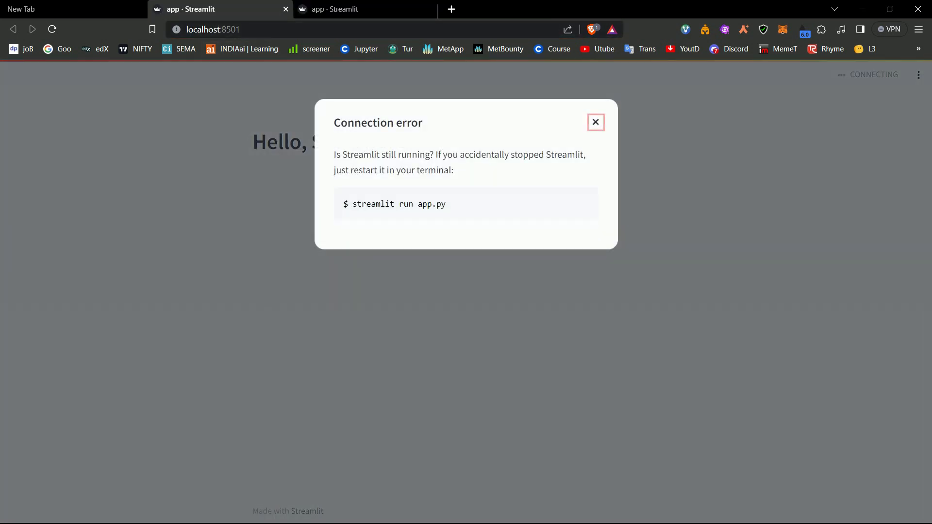
{"action": "left_click", "coordinate": [335, 9]}
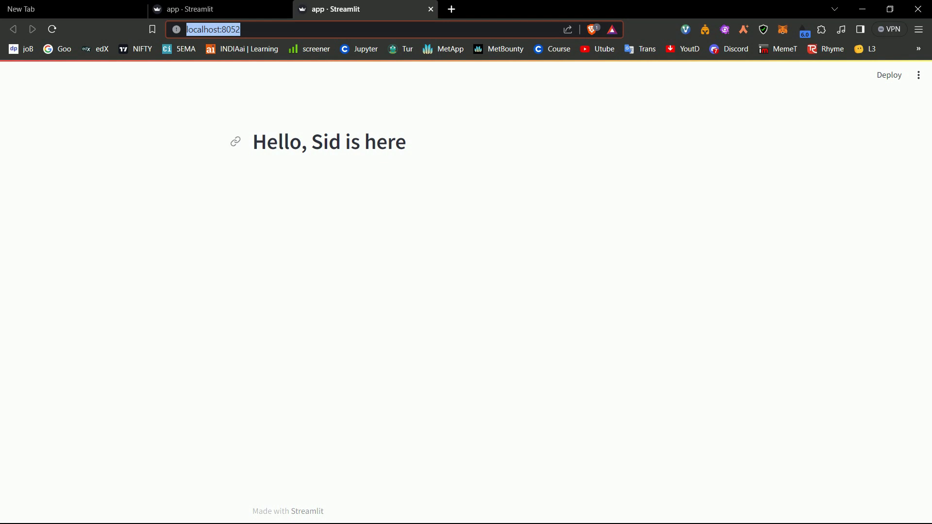